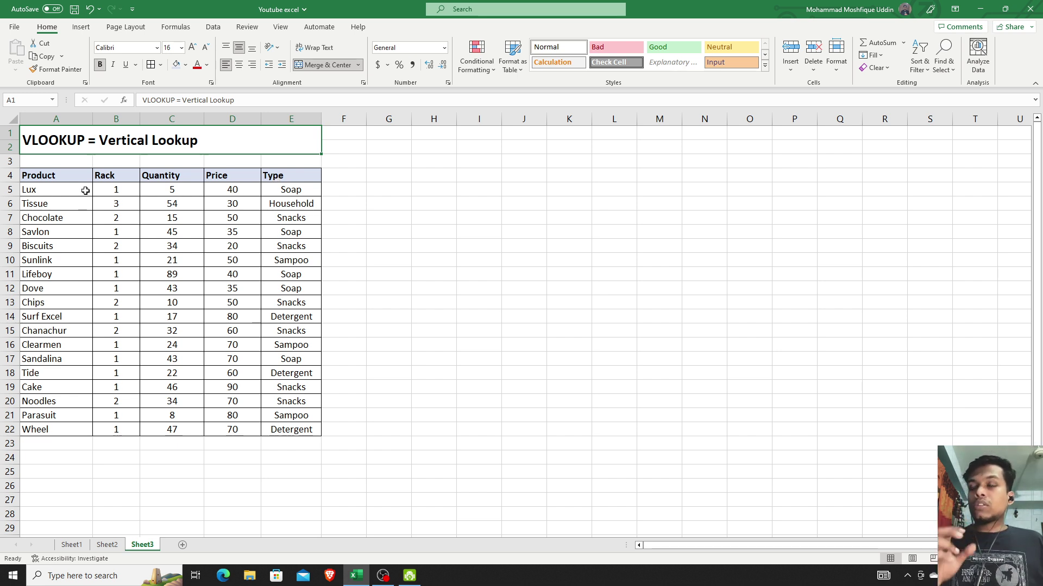
# Add the headers Product, Rack and Quantity in cells H4, I4 and J4
pyautogui.click(433, 176)
pyautogui.write('P')
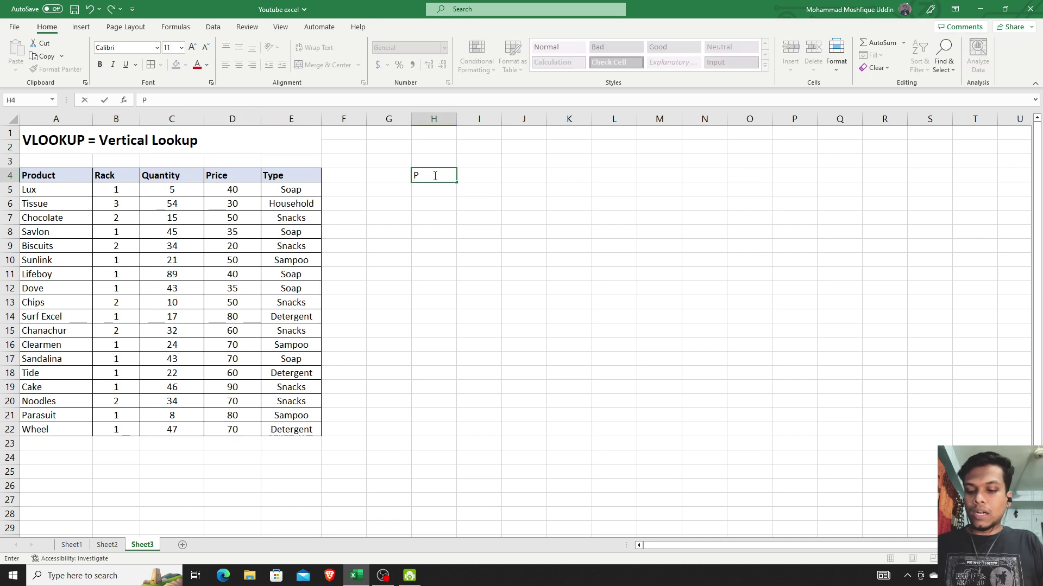
pyautogui.write('roduct')
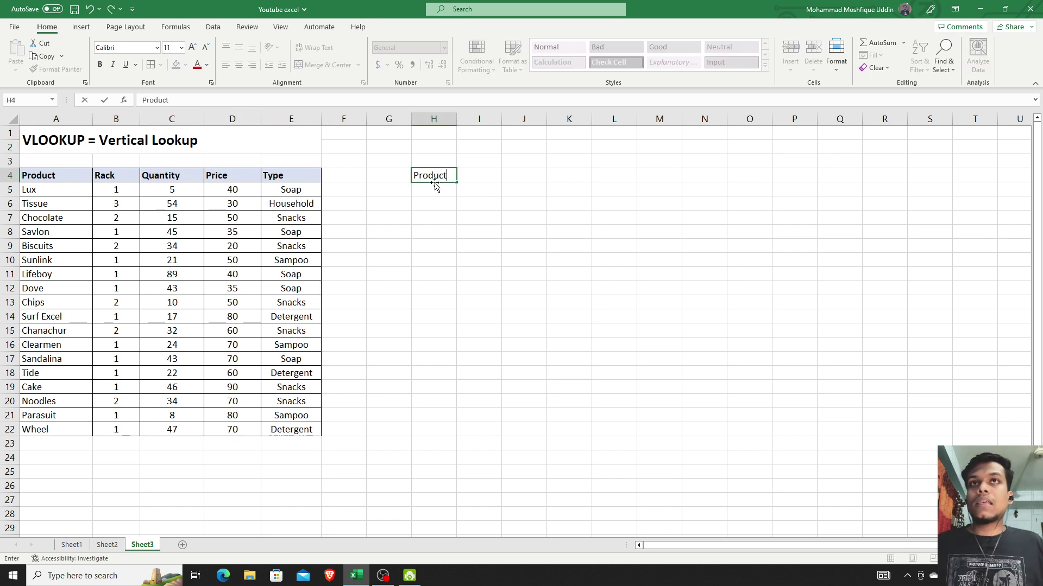
pyautogui.press('Return')
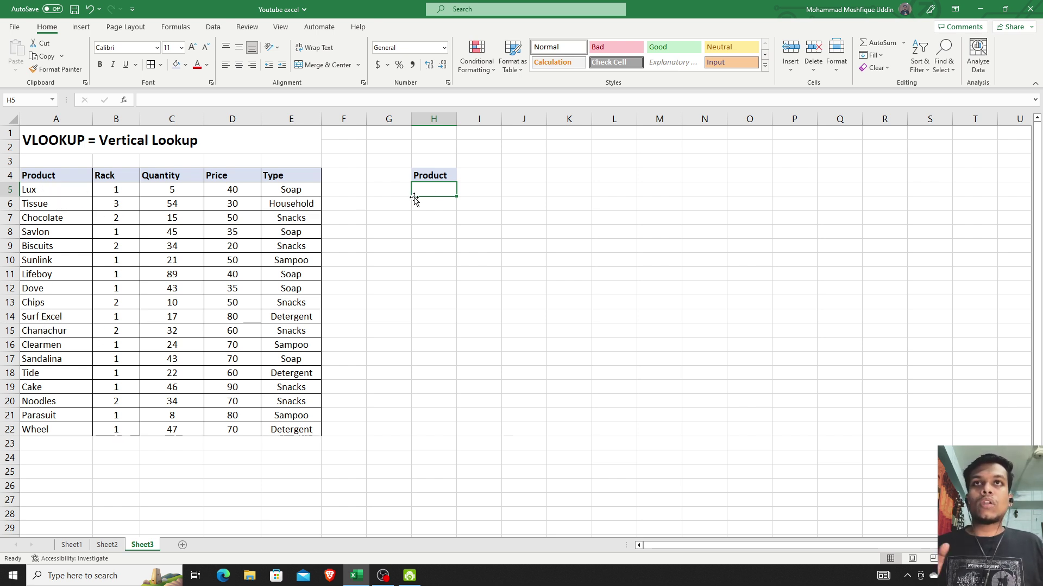
pyautogui.click(471, 174)
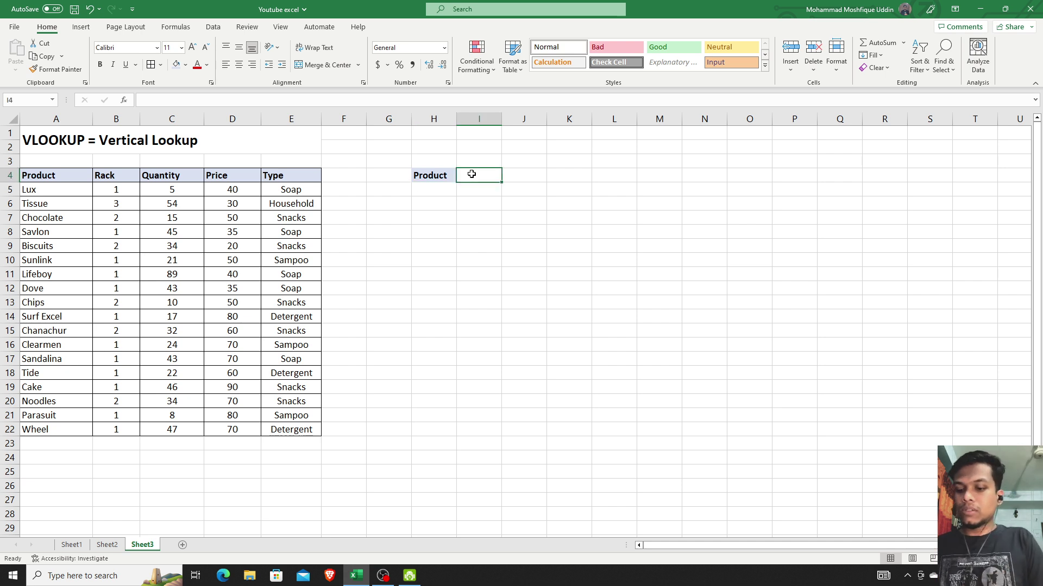
pyautogui.write('Rack')
pyautogui.click(513, 175)
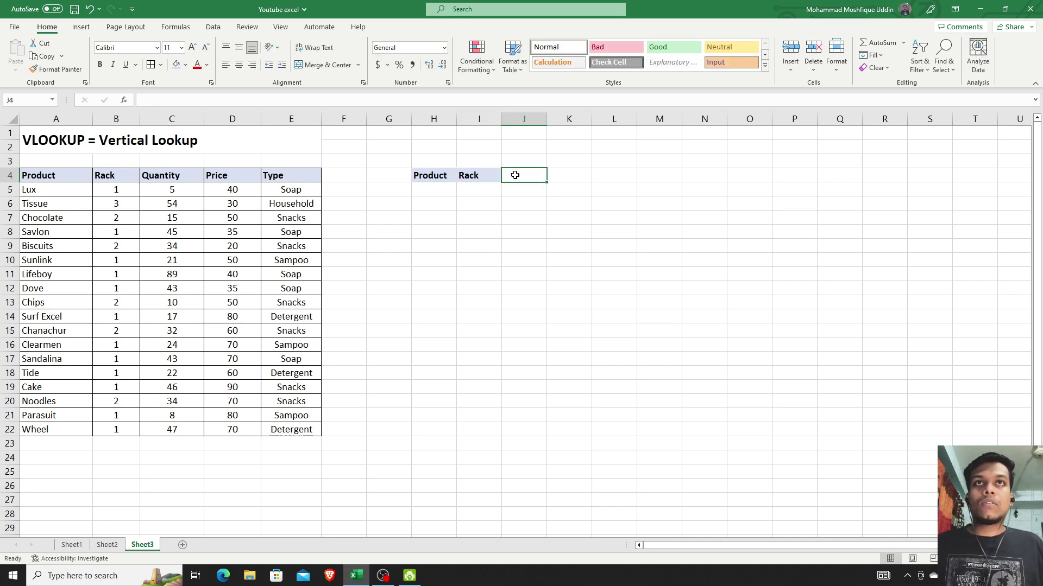
pyautogui.write('Quantit')
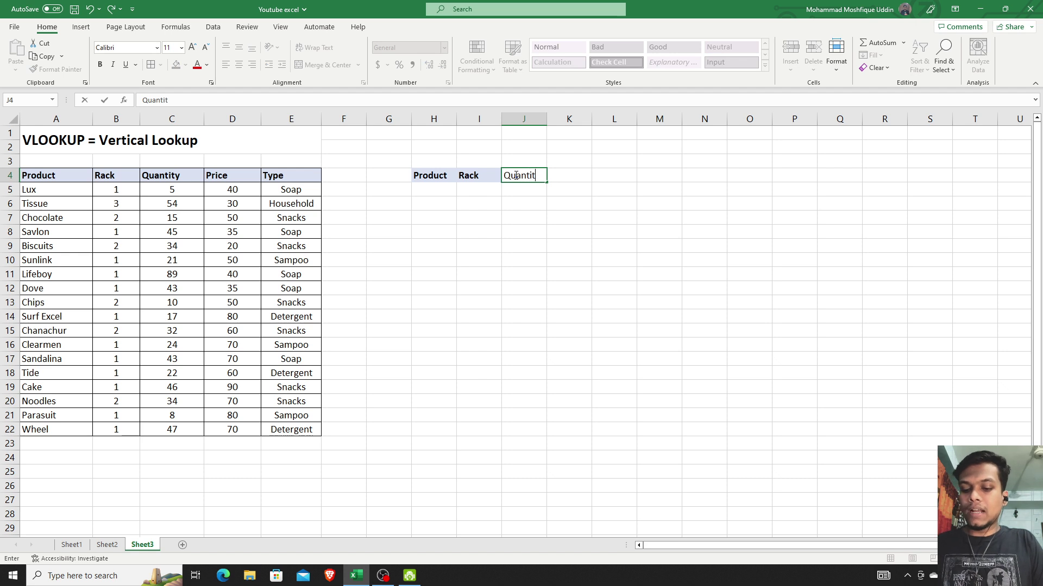
pyautogui.write('y')
pyautogui.click(520, 190)
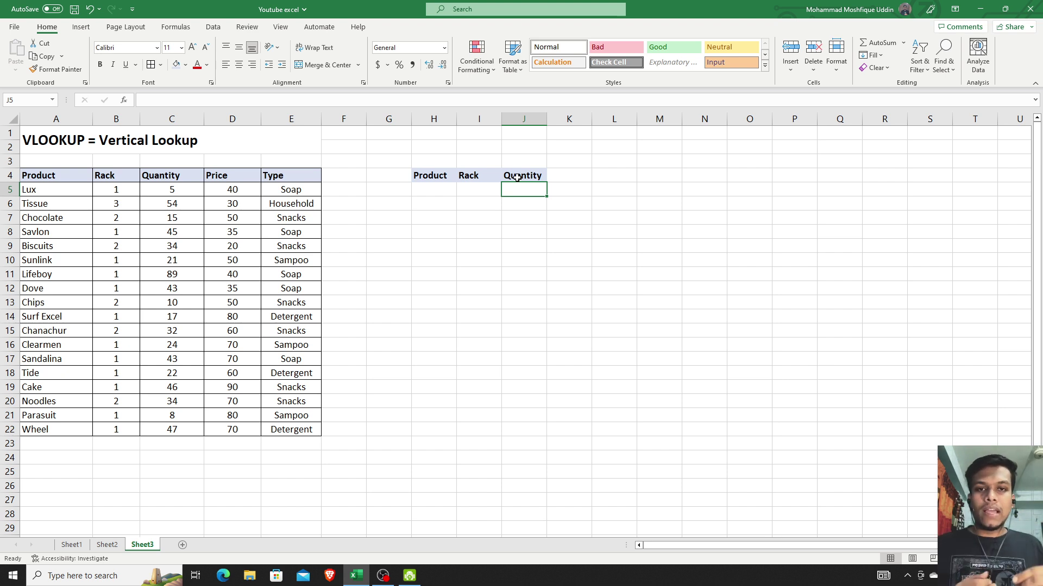
# Enter Lux in H5 as the product to look up
pyautogui.click(452, 191)
pyautogui.write('Lu')
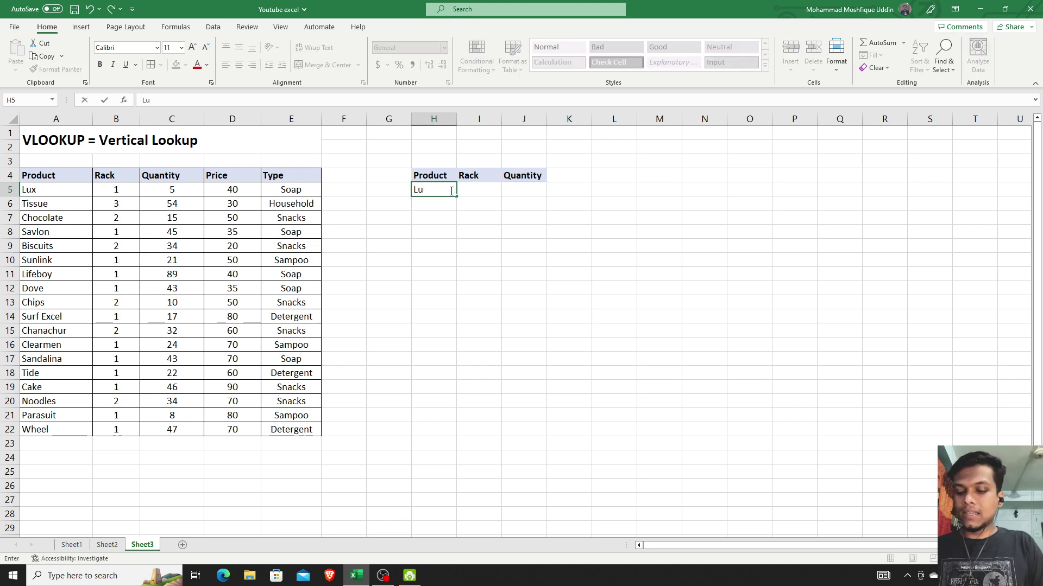
pyautogui.write('x')
pyautogui.click(450, 218)
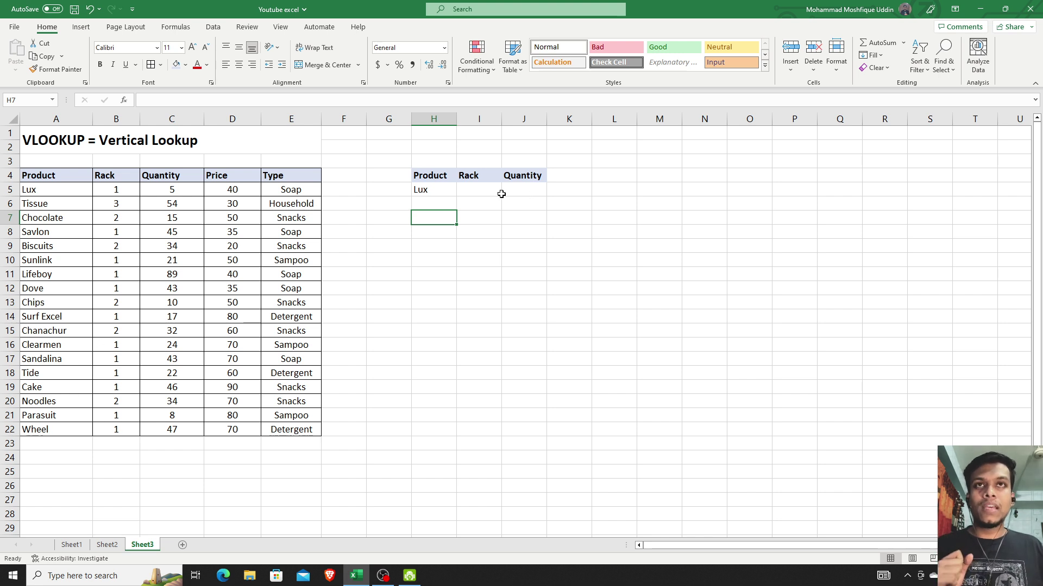
# Begin a VLOOKUP formula in I5 with H5 as its lookup value
pyautogui.click(485, 194)
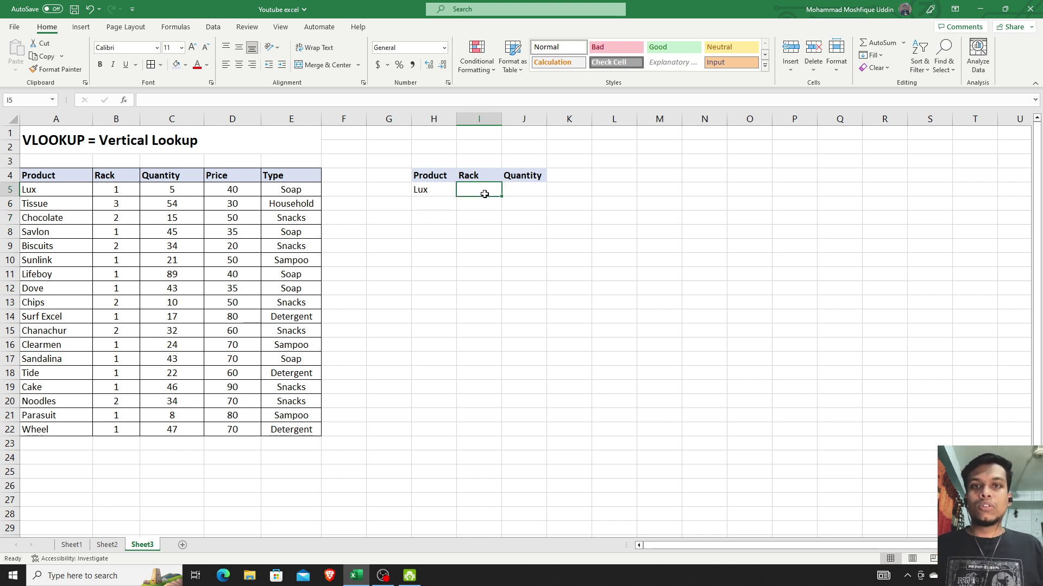
pyautogui.write('=')
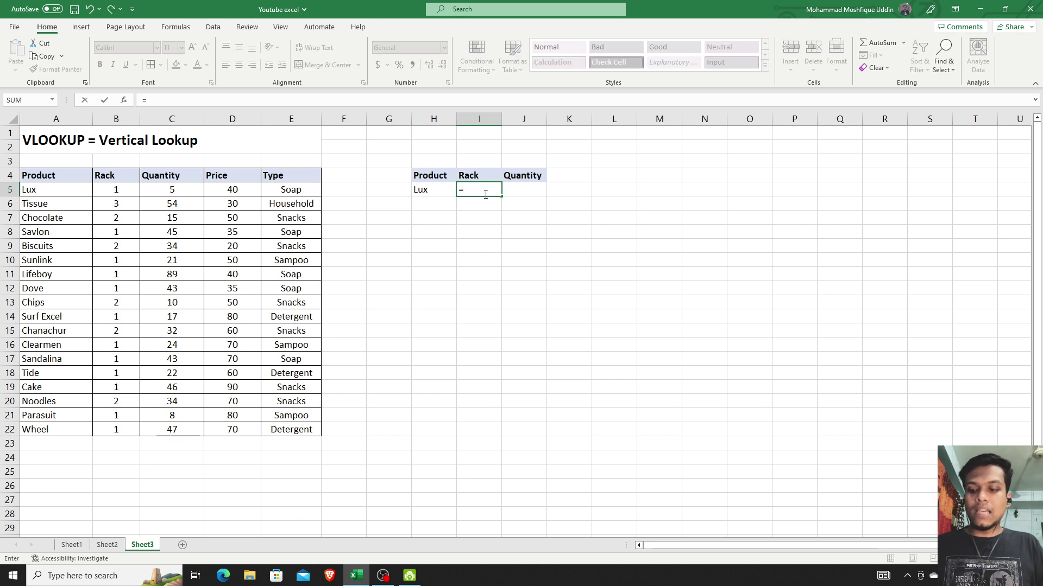
pyautogui.write('vl')
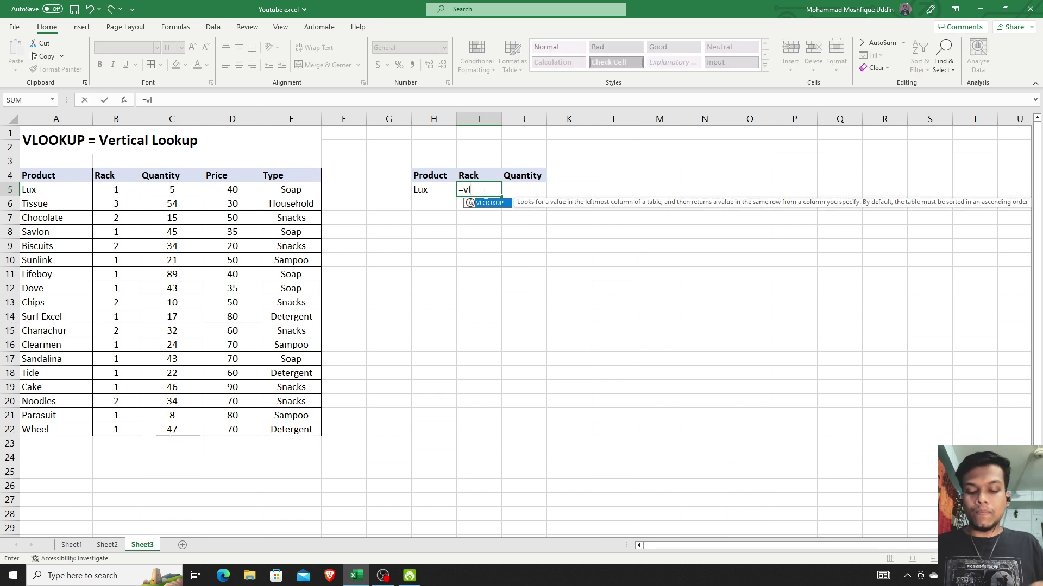
pyautogui.write('ookup')
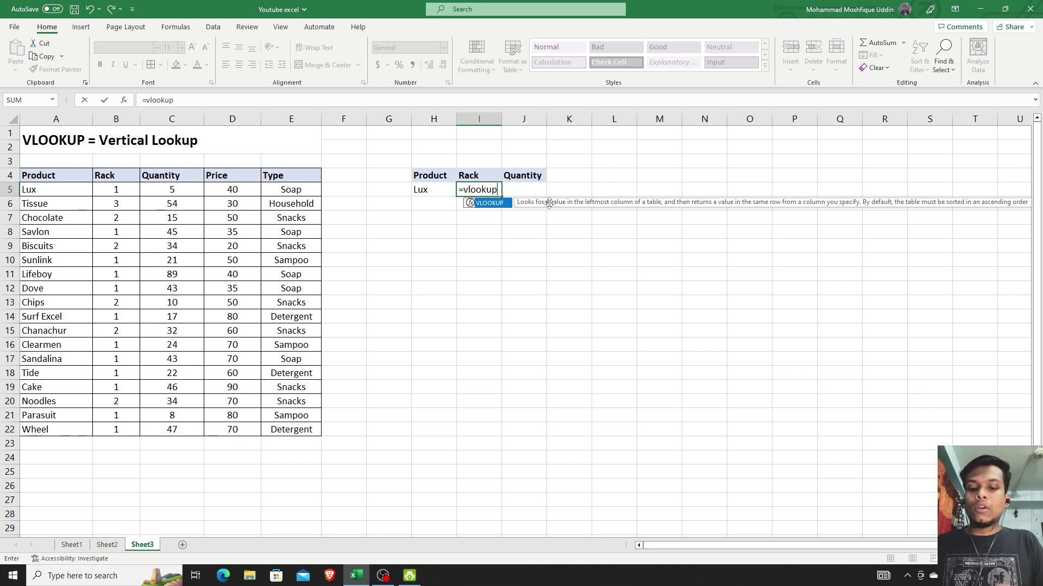
pyautogui.write('(')
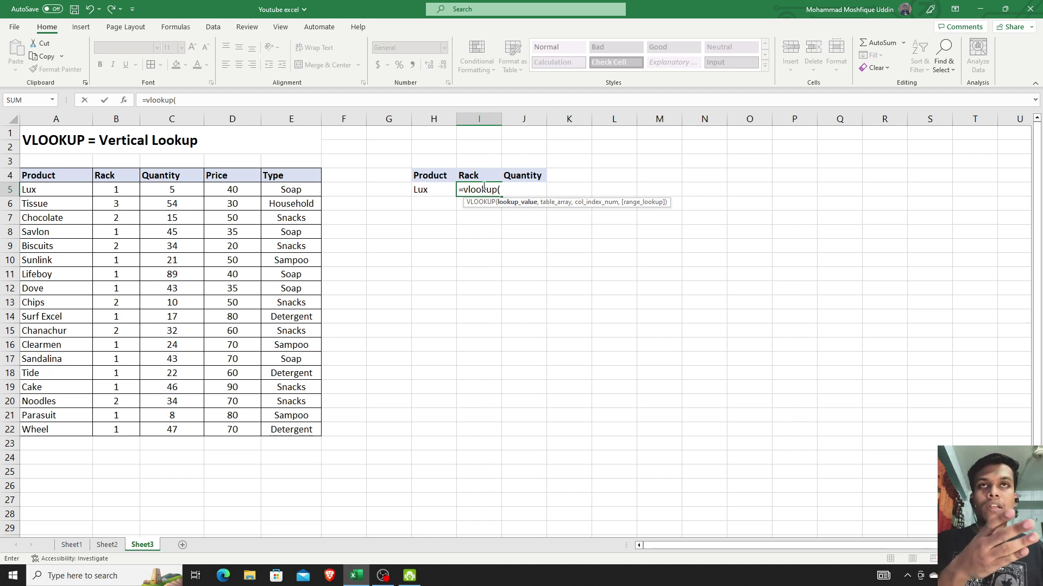
pyautogui.click(441, 190)
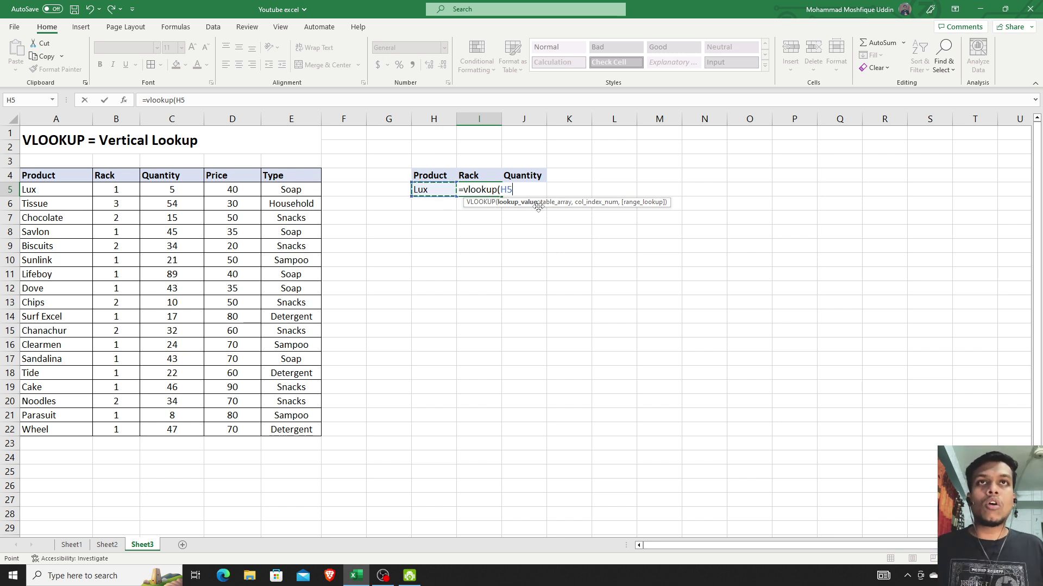
pyautogui.write(',')
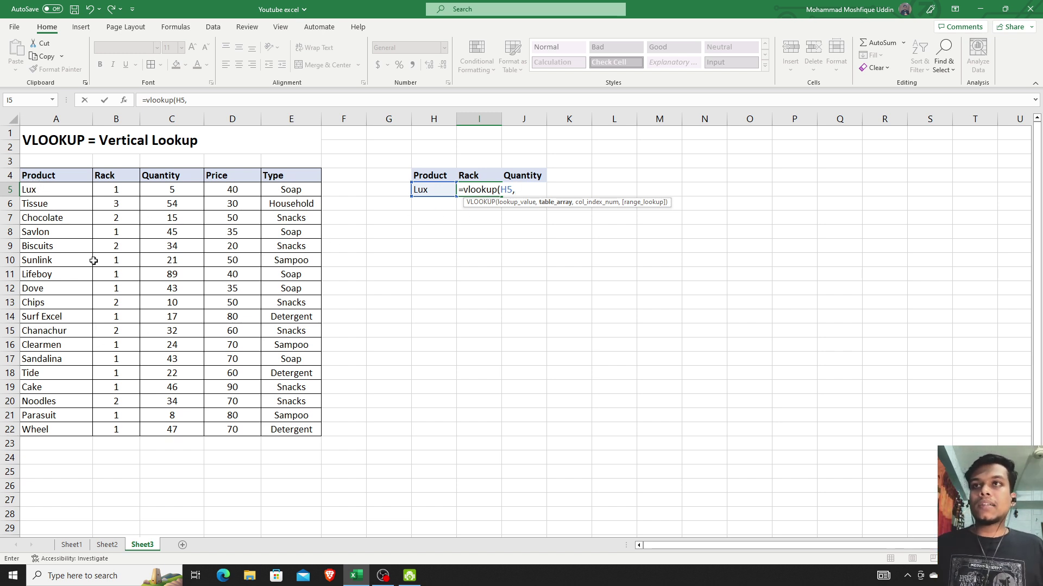
# Complete I5 as =VLOOKUP(H5,A5:E22,2,FALSE), showing Rack 1 for Lux
pyautogui.click(46, 191)
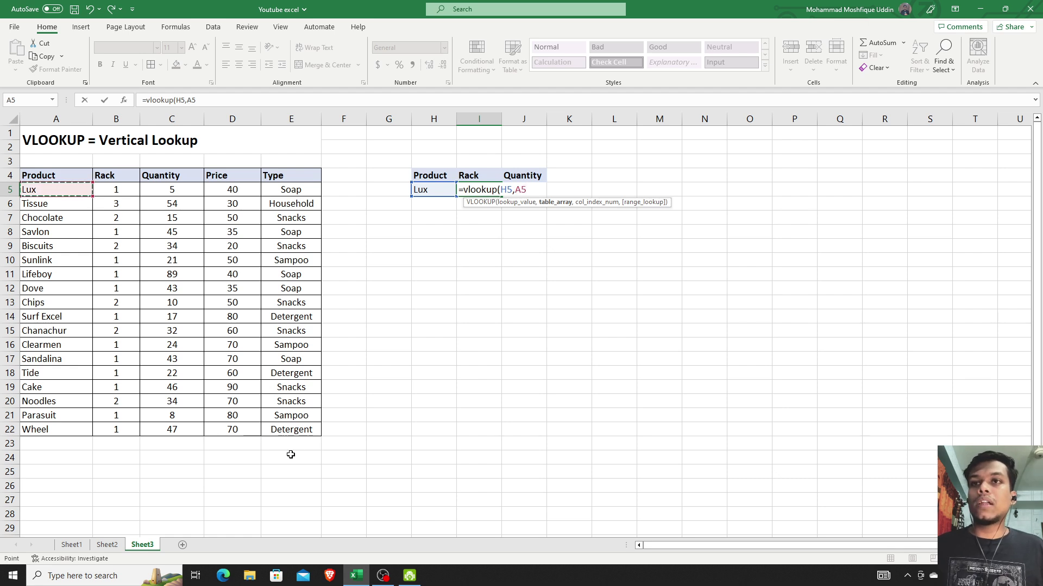
pyautogui.moveTo(45, 190); pyautogui.dragTo(304, 432)
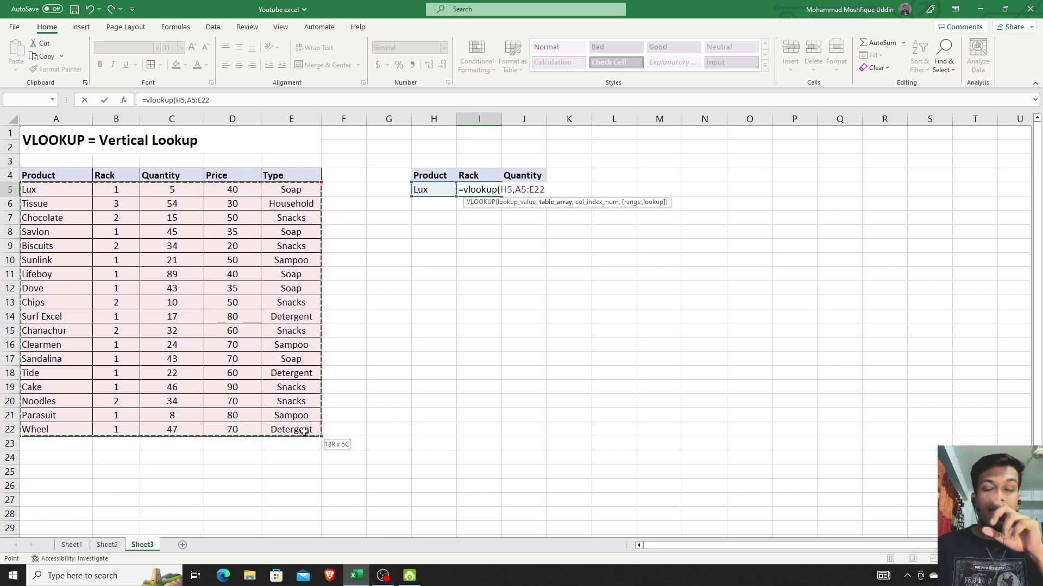
pyautogui.write(',2')
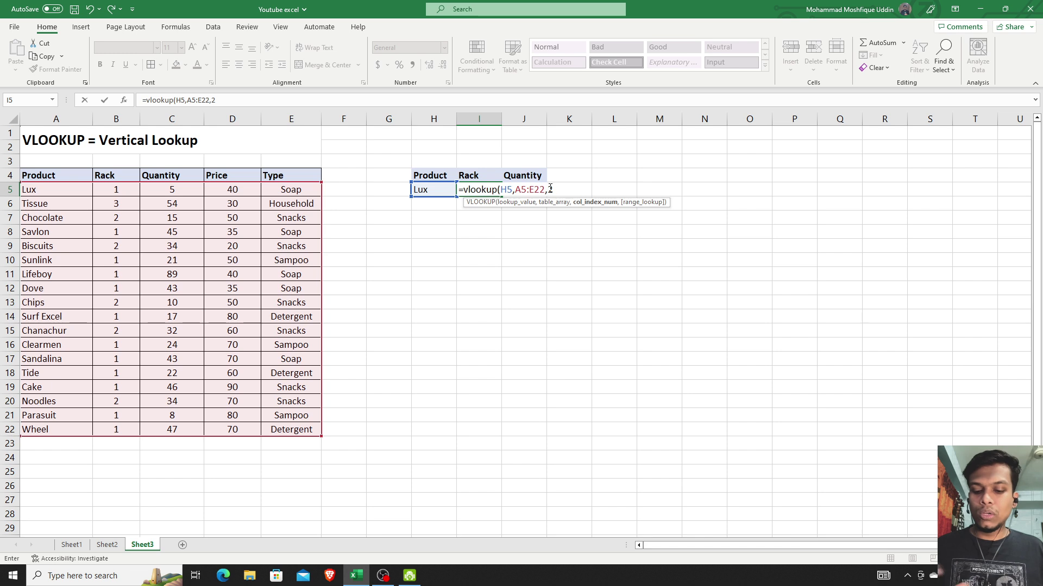
pyautogui.write(',')
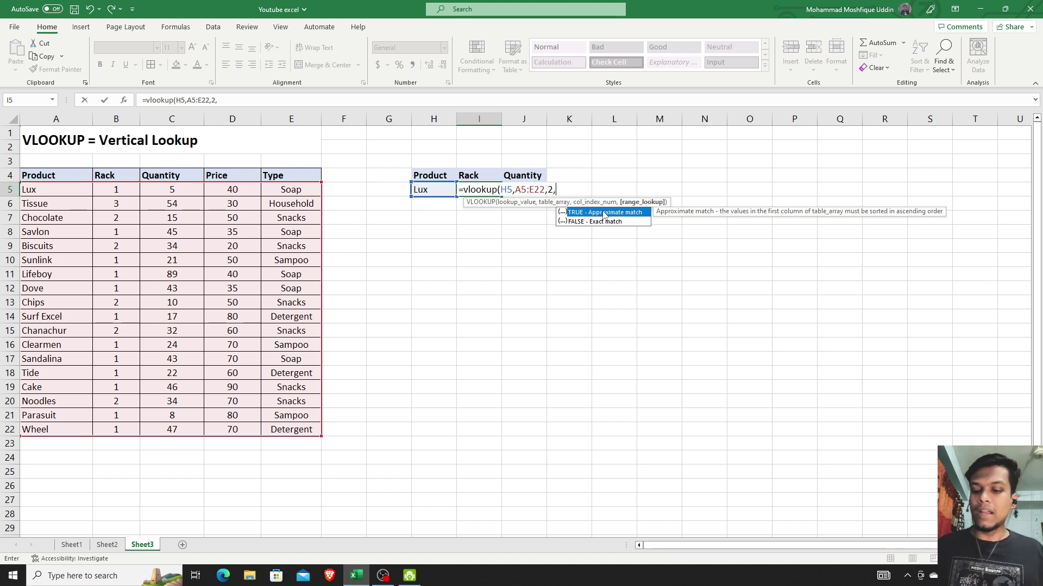
pyautogui.write('False')
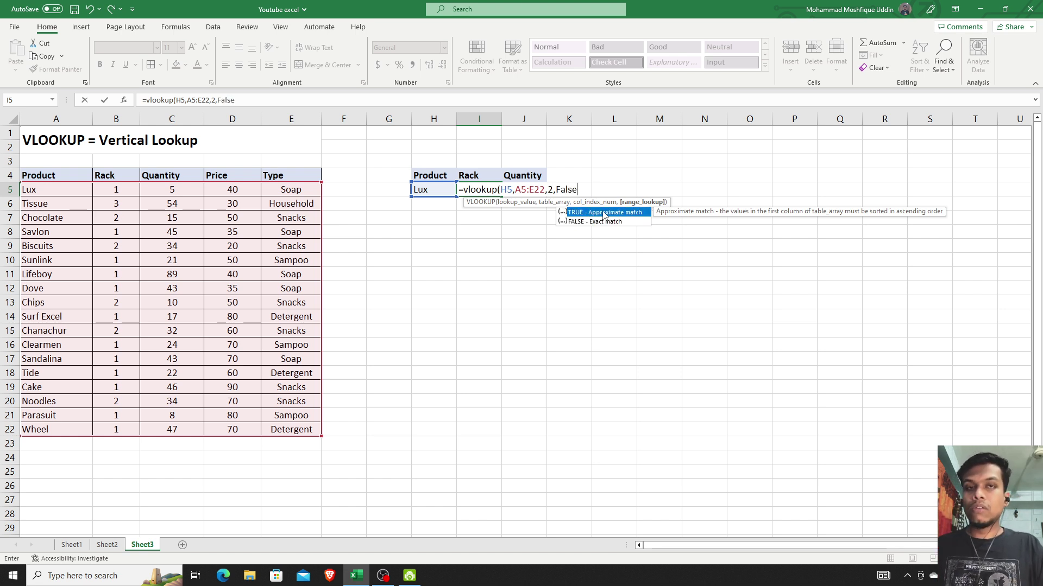
pyautogui.write(')')
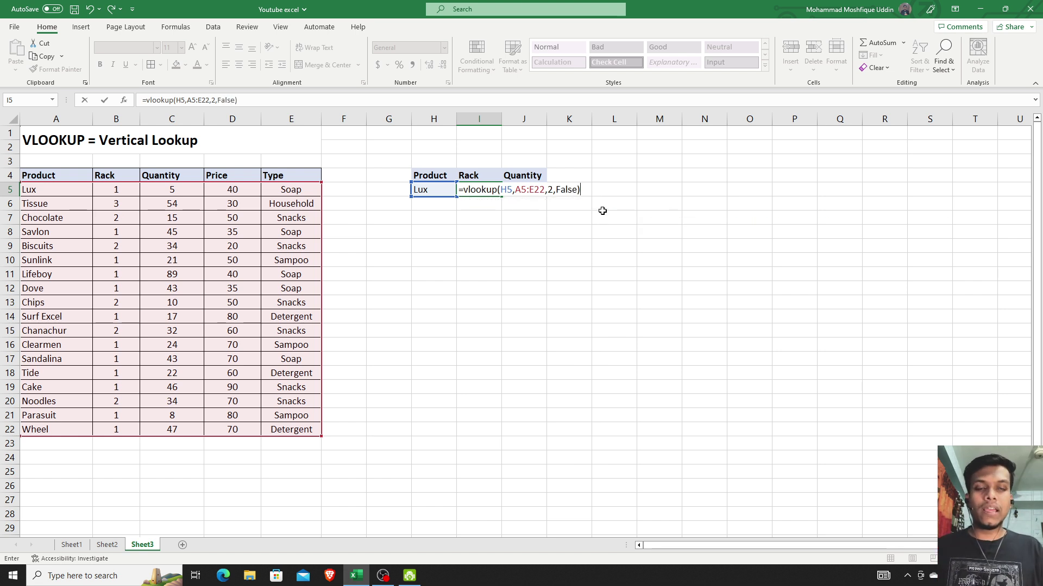
pyautogui.press('Return')
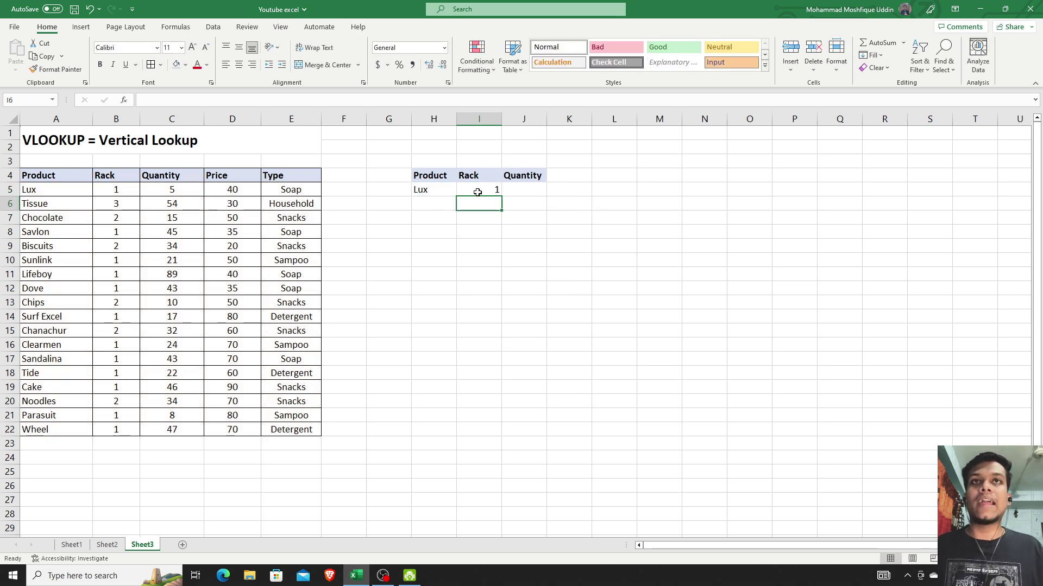
# Enter =VLOOKUP(H5,A5:E22,3,FALSE) in J5 to show Lux's quantity of 5
pyautogui.click(478, 192)
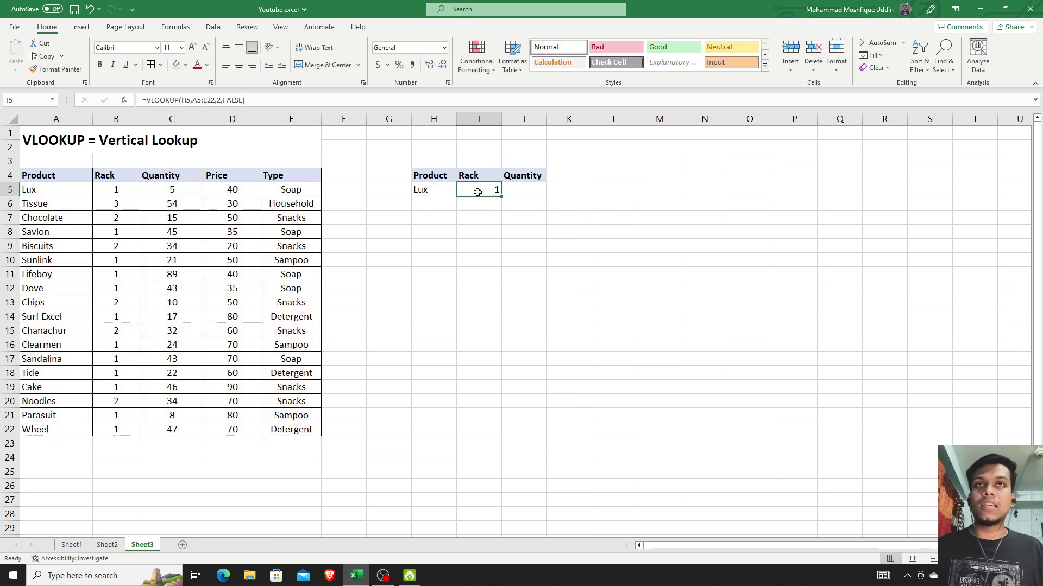
pyautogui.doubleClick(540, 194)
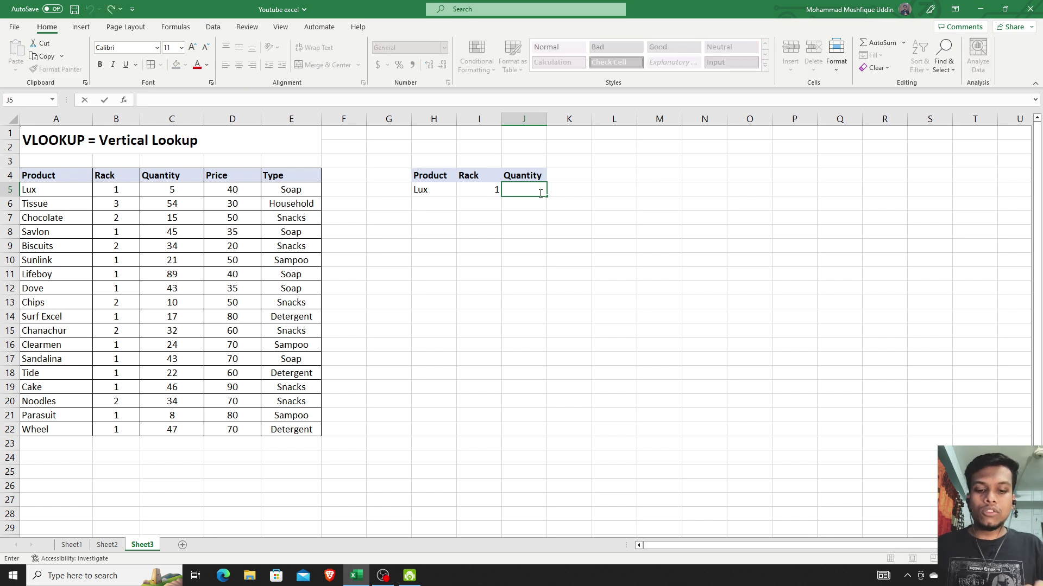
pyautogui.write('=vlook')
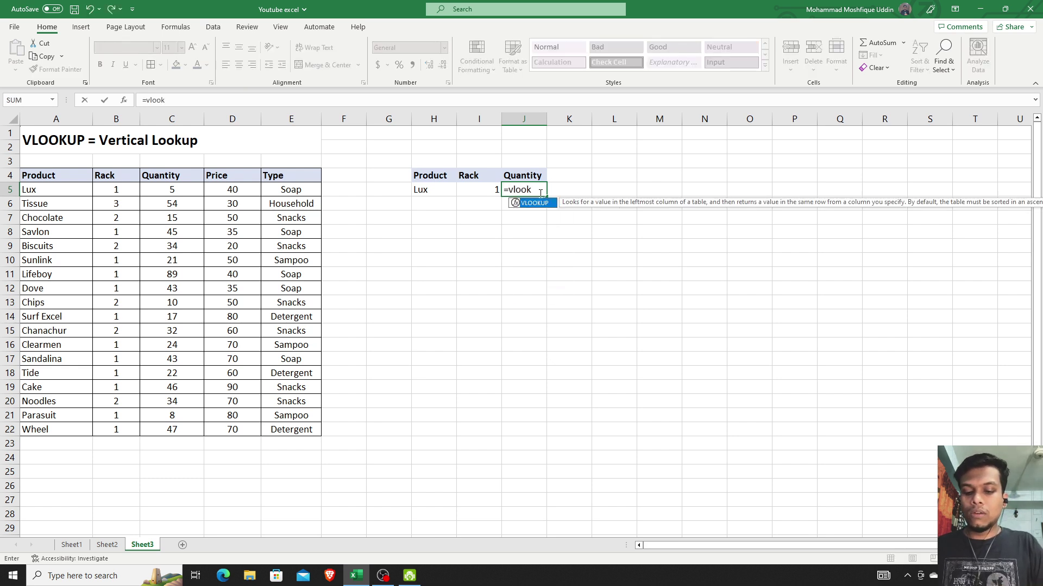
pyautogui.write('up(')
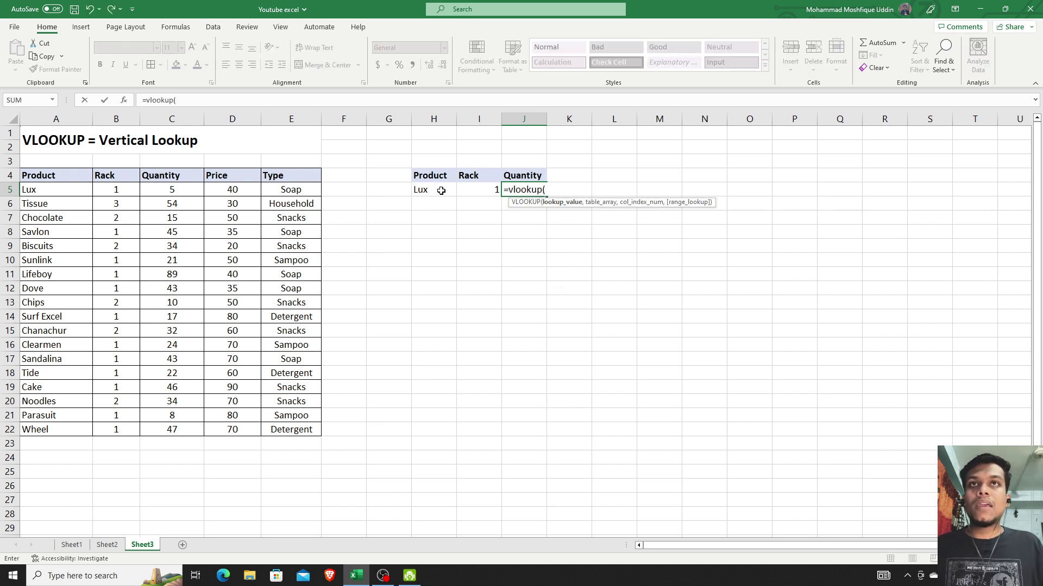
pyautogui.click(441, 191)
pyautogui.write(',')
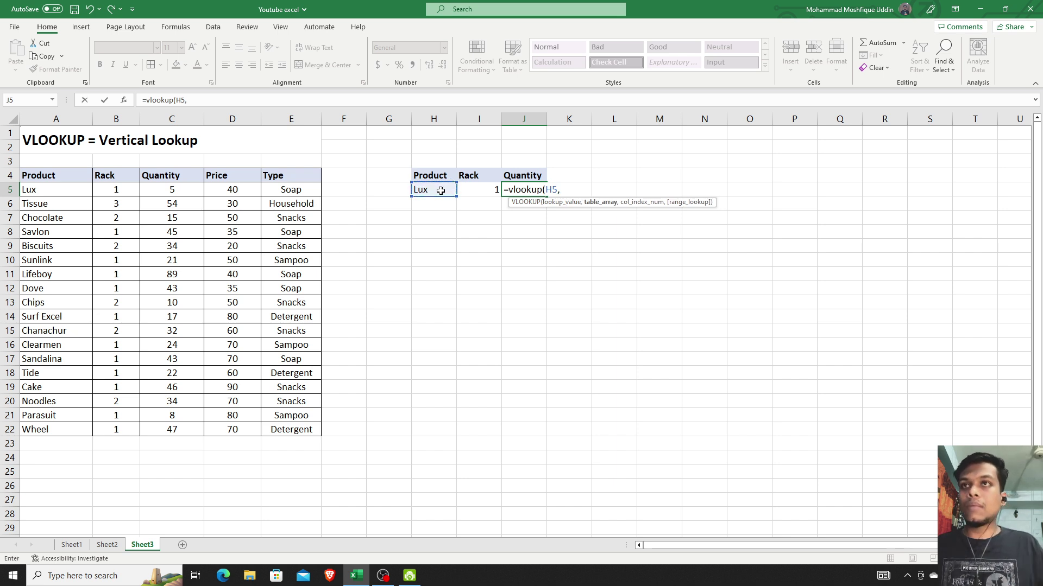
pyautogui.moveTo(27, 188); pyautogui.dragTo(286, 429)
pyautogui.write(',3')
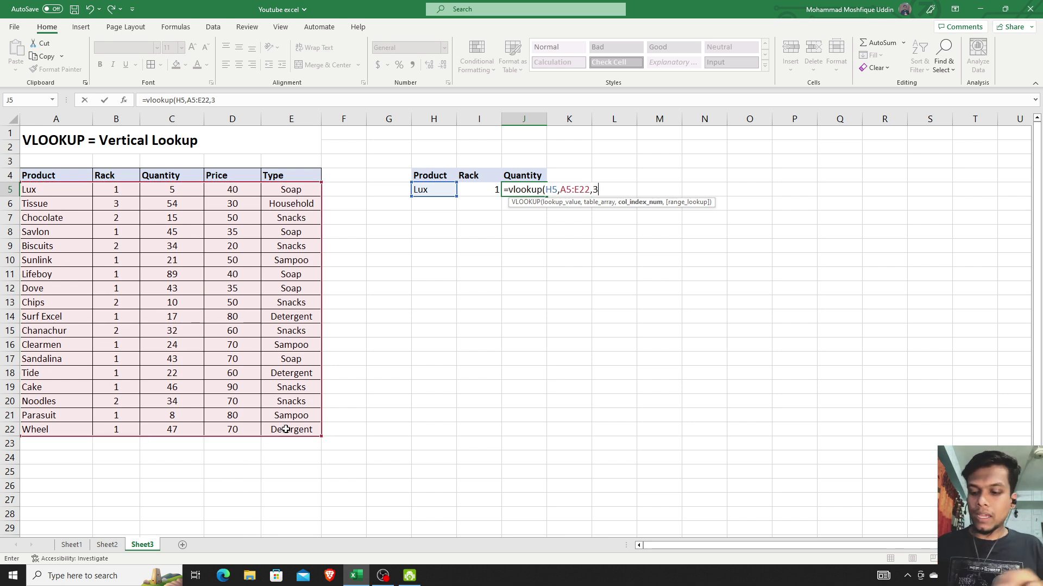
pyautogui.write(',false')
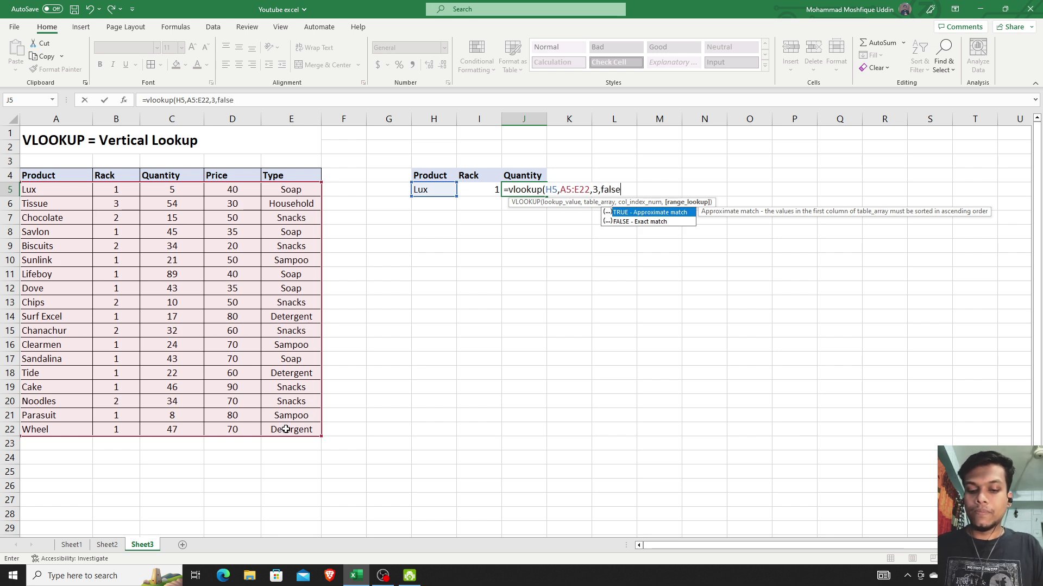
pyautogui.write(')')
pyautogui.press('Return')
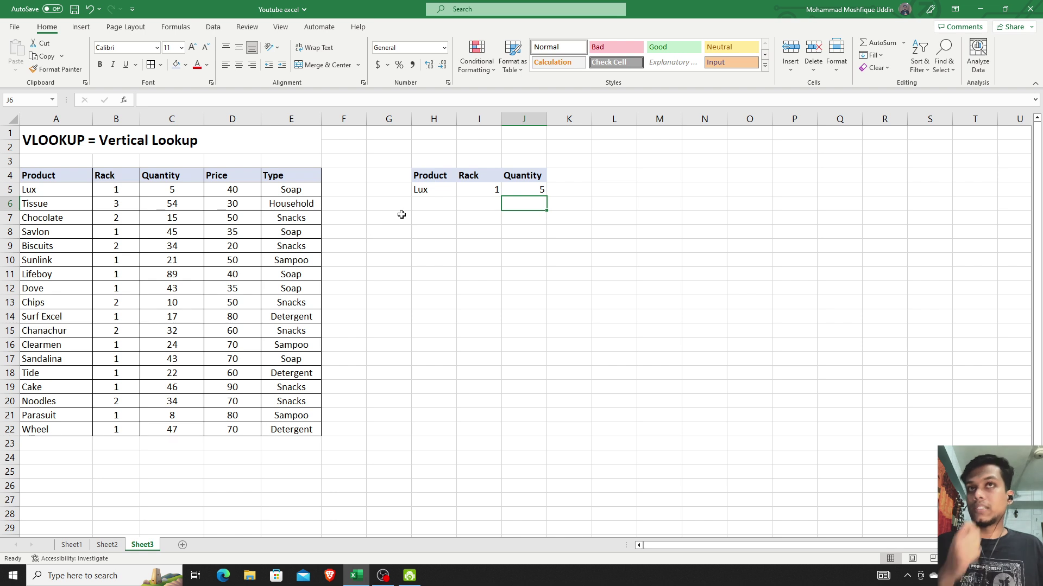
# Replace Lux with Cake in H5 to test the lookups
pyautogui.doubleClick(434, 194)
pyautogui.moveTo(433, 194); pyautogui.dragTo(414, 195)
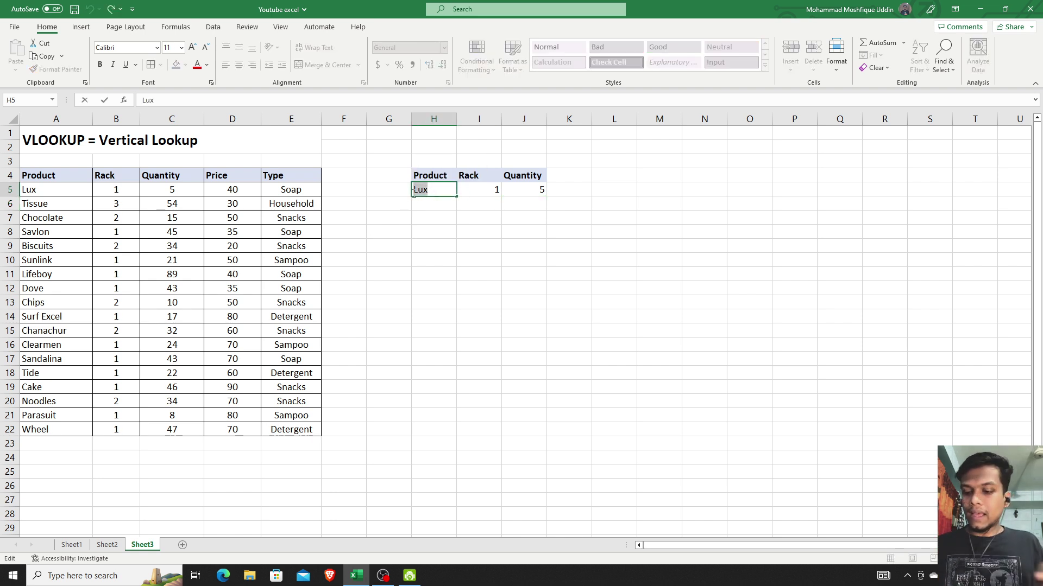
pyautogui.write('Cas')
pyautogui.press('BackSpace')
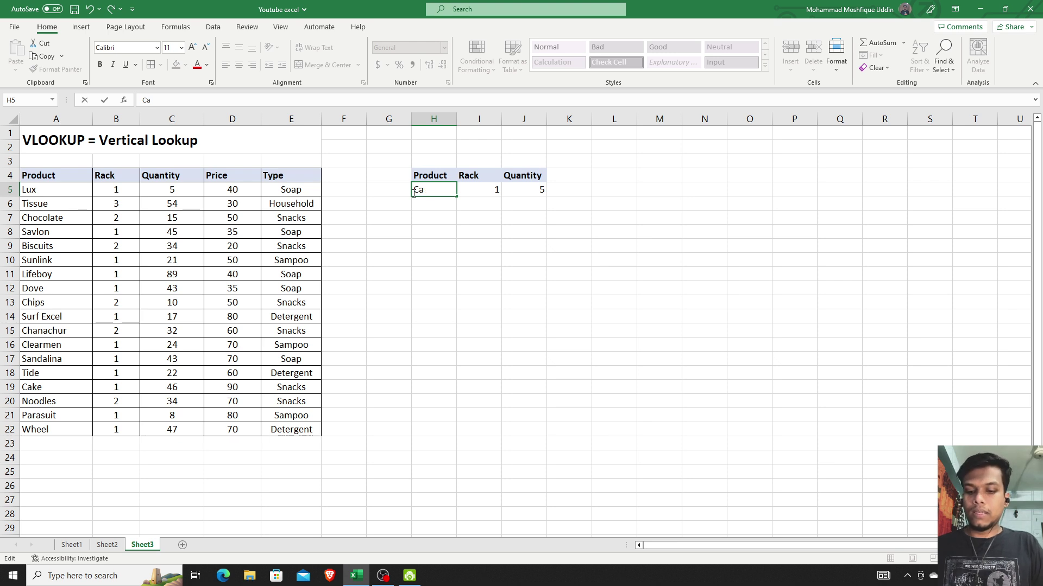
pyautogui.click(432, 231)
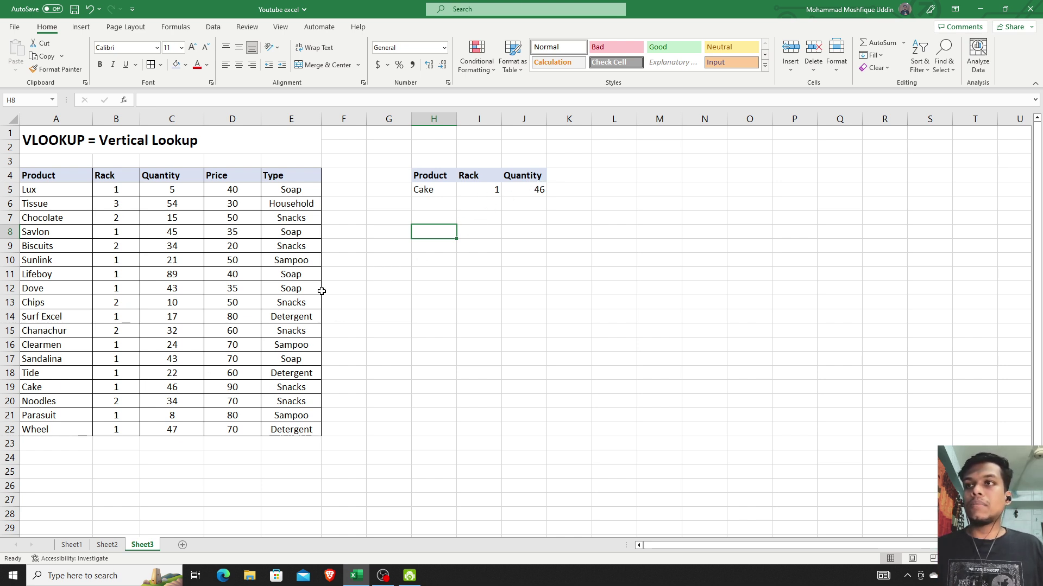
# Change H5 to Noodles so the lookups show Rack 2 and Quantity 34
pyautogui.doubleClick(437, 191)
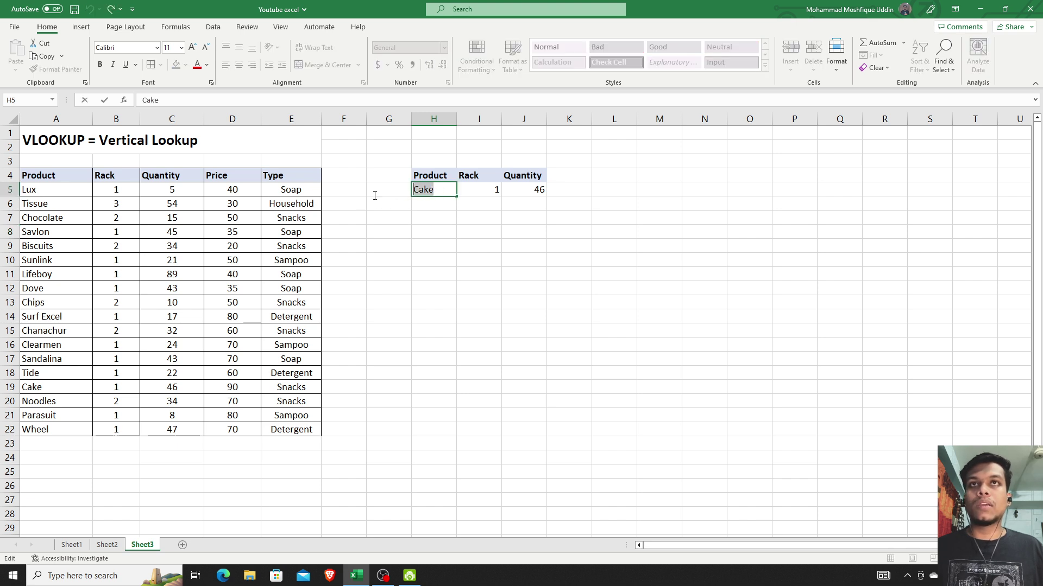
pyautogui.write('Noodles')
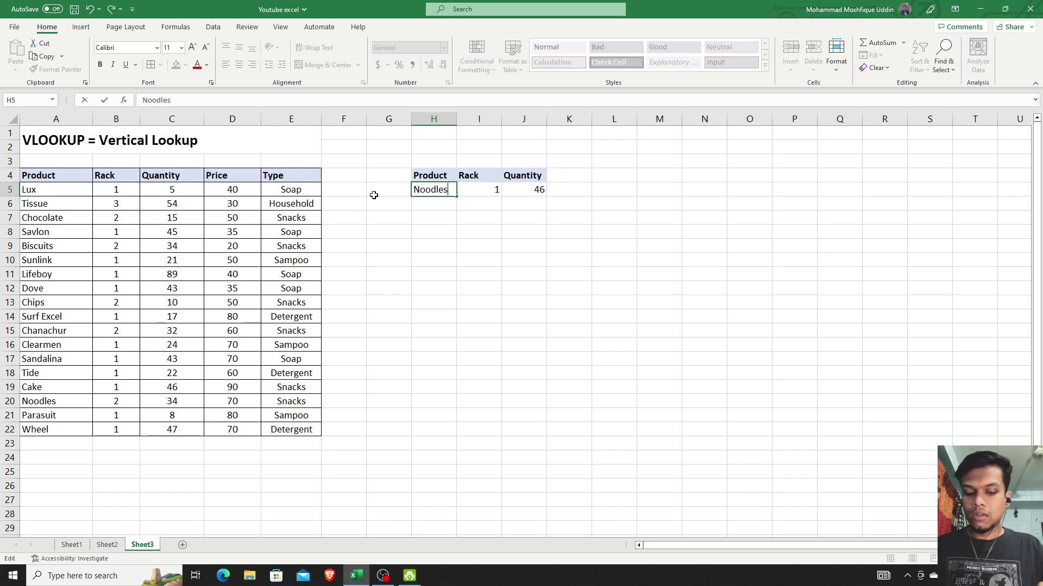
pyautogui.press('Return')
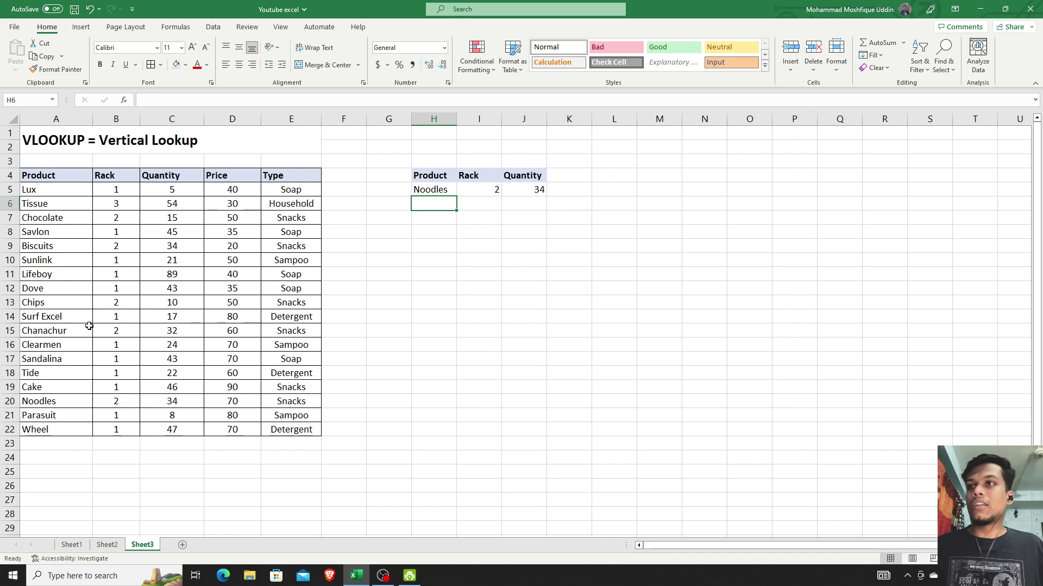